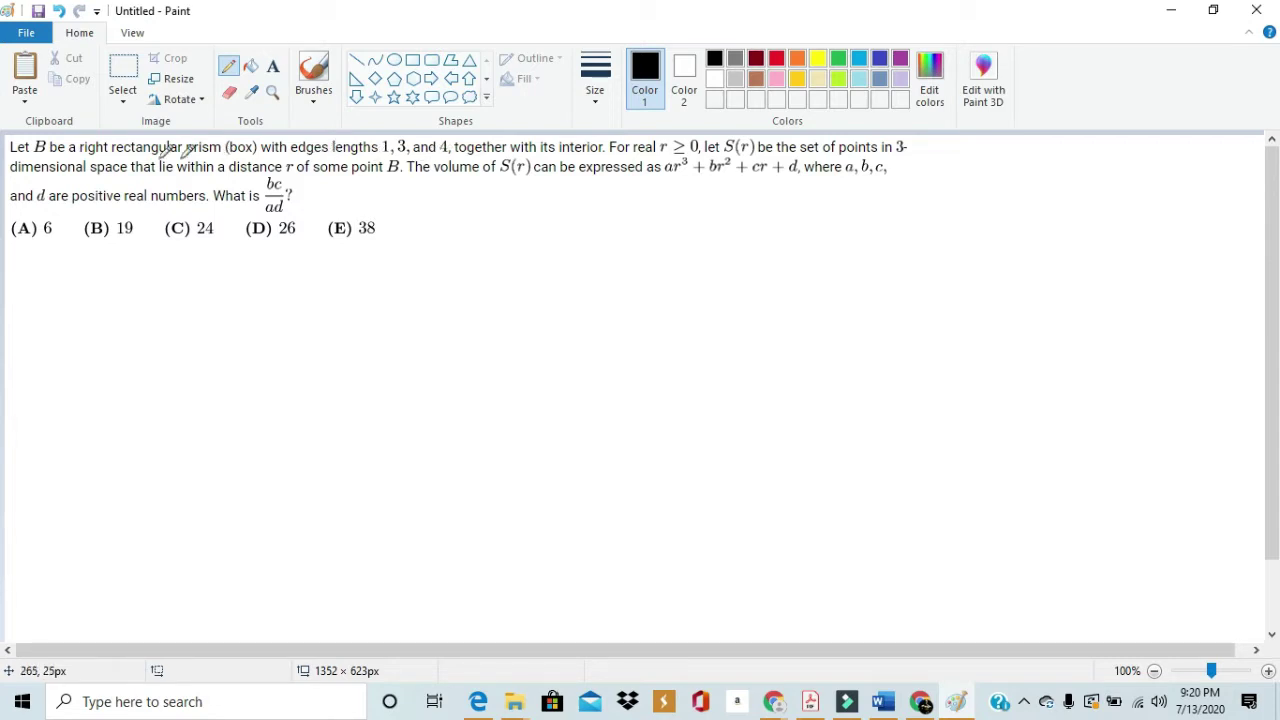
# Step: Underline key phrases on the first two problem lines, ending at 'and d are positive real numbers'
pyautogui.moveTo(9, 156); pyautogui.dragTo(446, 156)
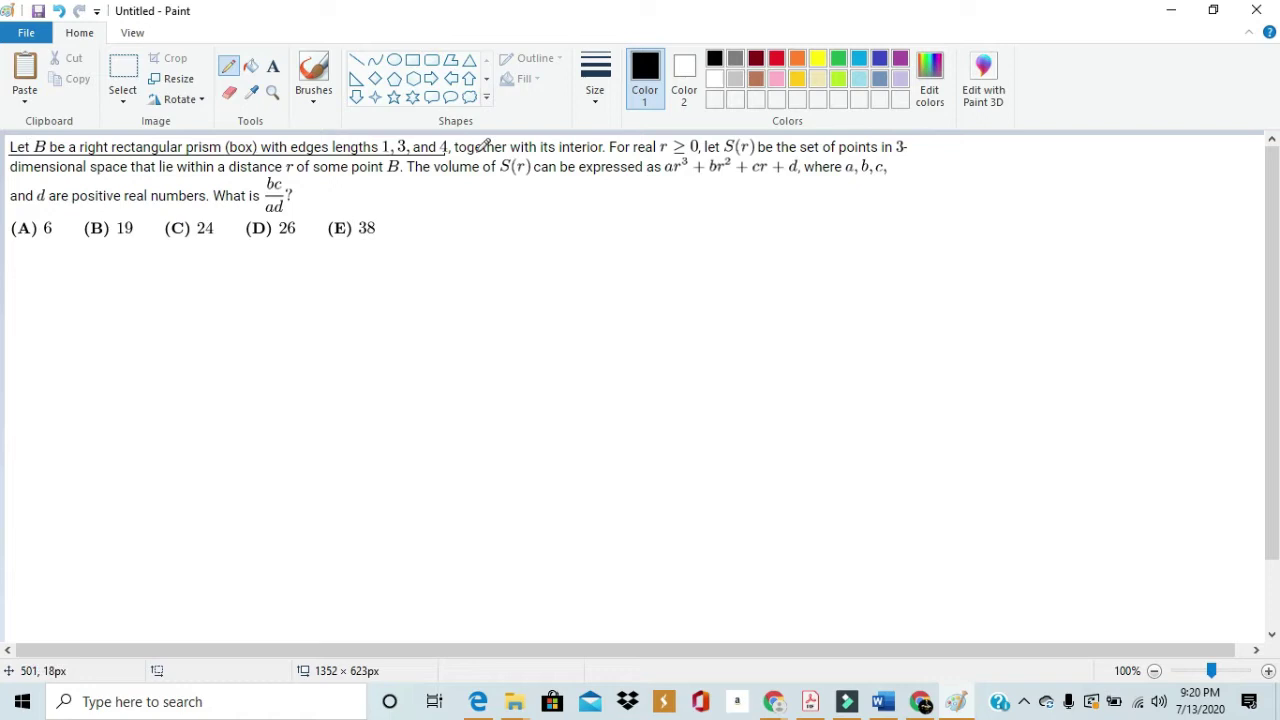
pyautogui.moveTo(456, 156); pyautogui.dragTo(606, 156)
pyautogui.moveTo(826, 155); pyautogui.dragTo(897, 155)
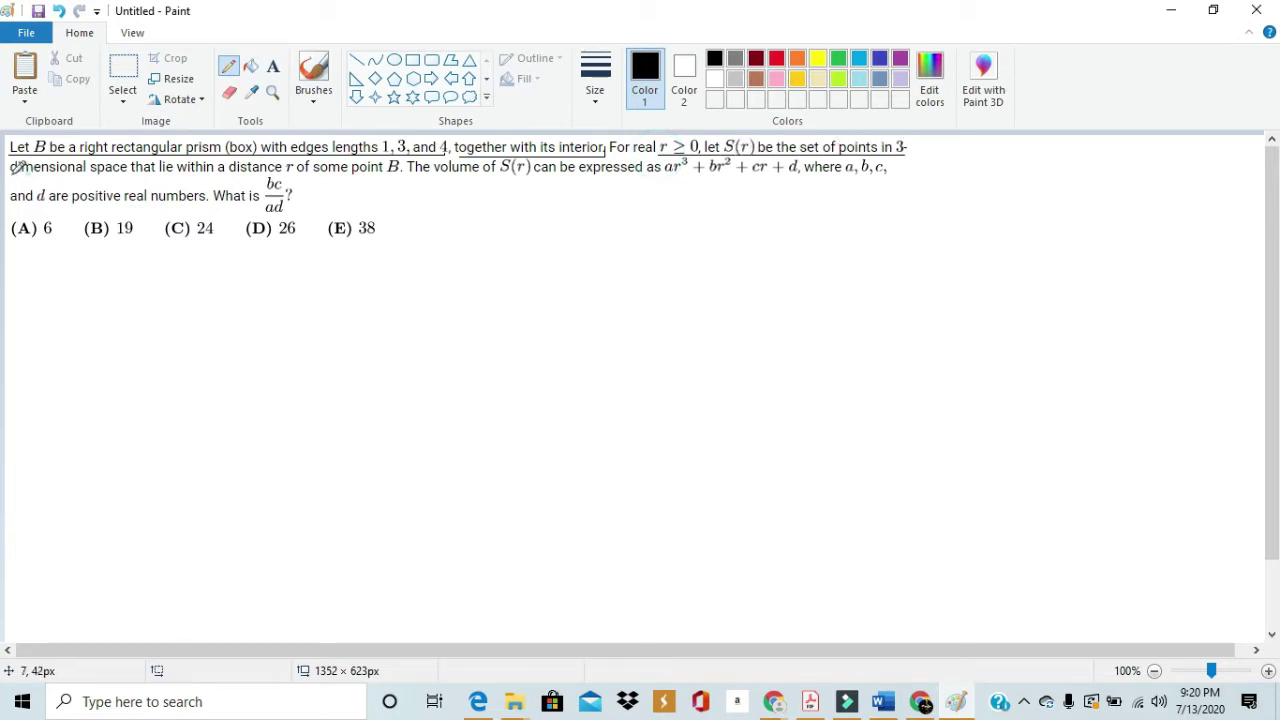
pyautogui.moveTo(10, 174); pyautogui.dragTo(430, 171)
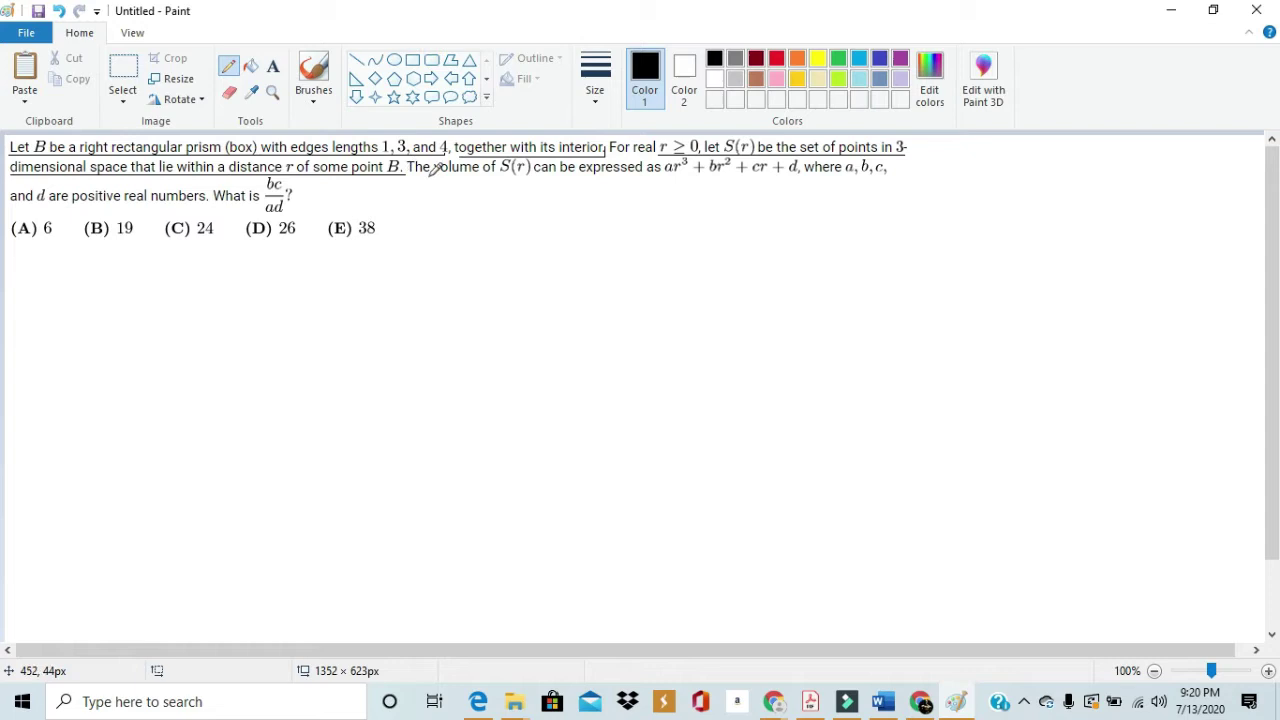
pyautogui.moveTo(411, 173); pyautogui.dragTo(530, 172)
pyautogui.moveTo(802, 177); pyautogui.dragTo(890, 176)
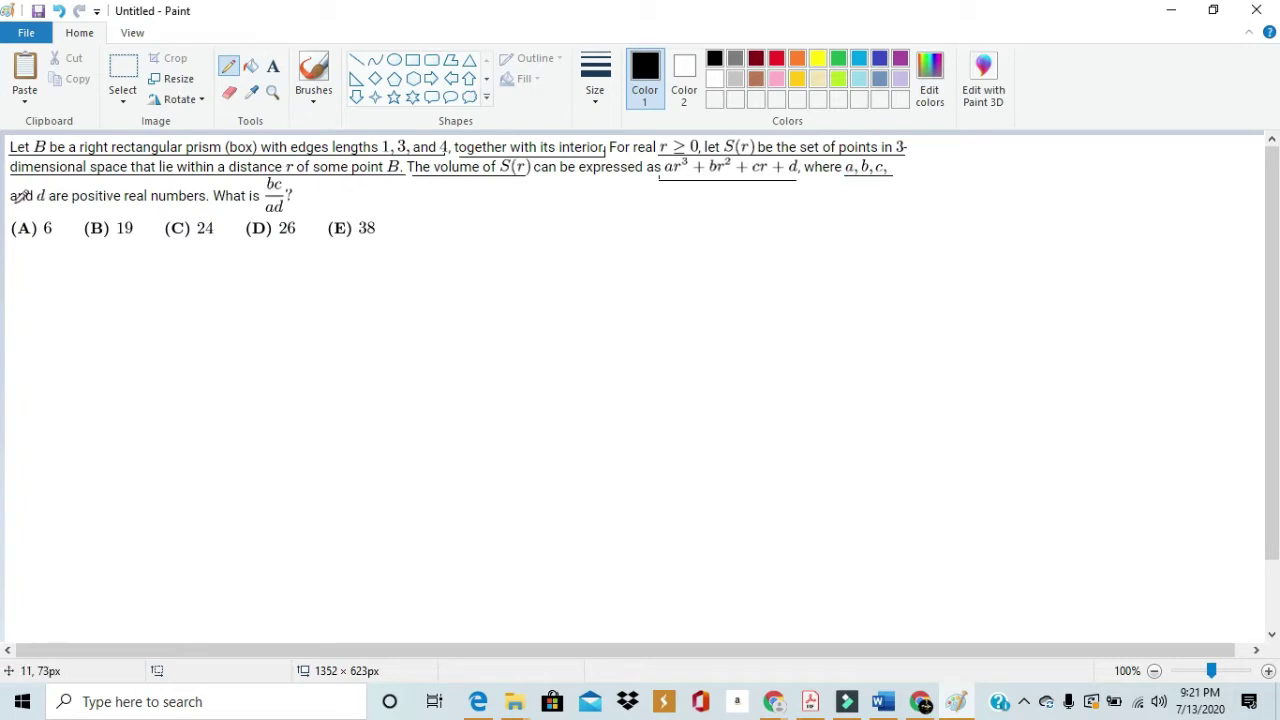
pyautogui.moveTo(12, 205); pyautogui.dragTo(213, 200)
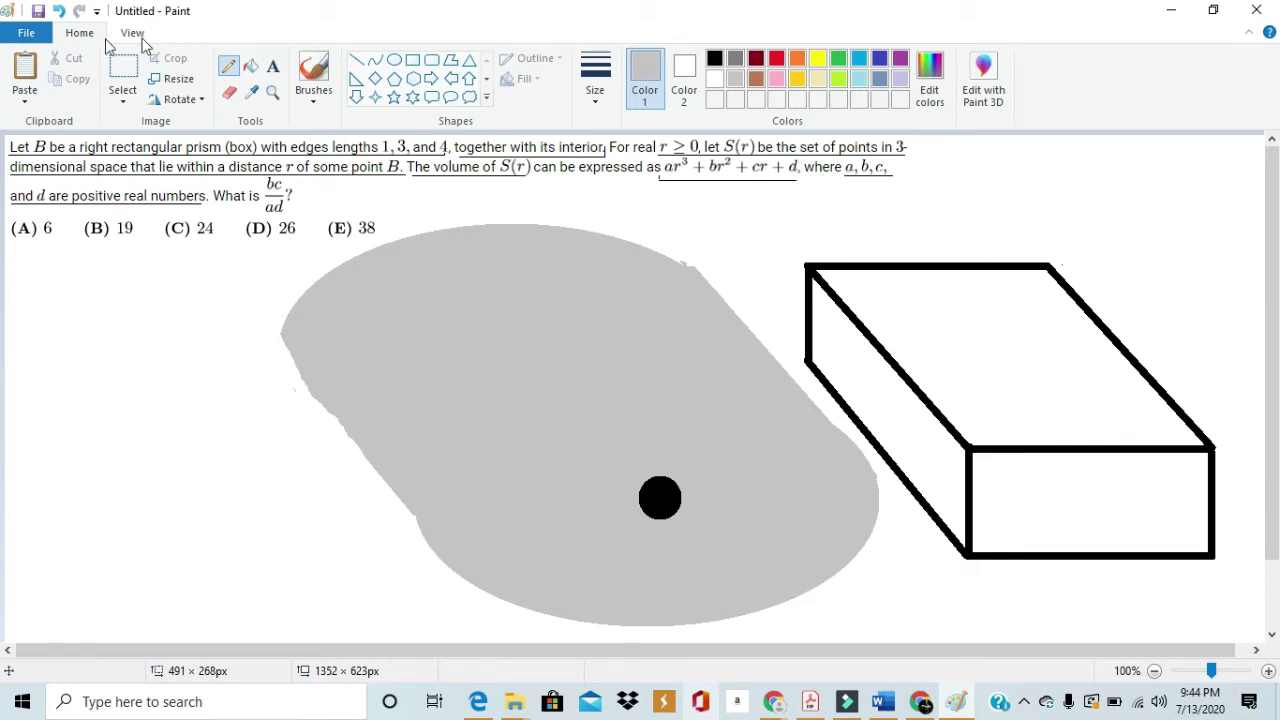
# Step: Type '1 x 3 x 4 = 12' and 'd = 12' in a text box left of the gray region
pyautogui.click(272, 66)
pyautogui.moveTo(48, 292); pyautogui.dragTo(220, 342)
pyautogui.write('1')
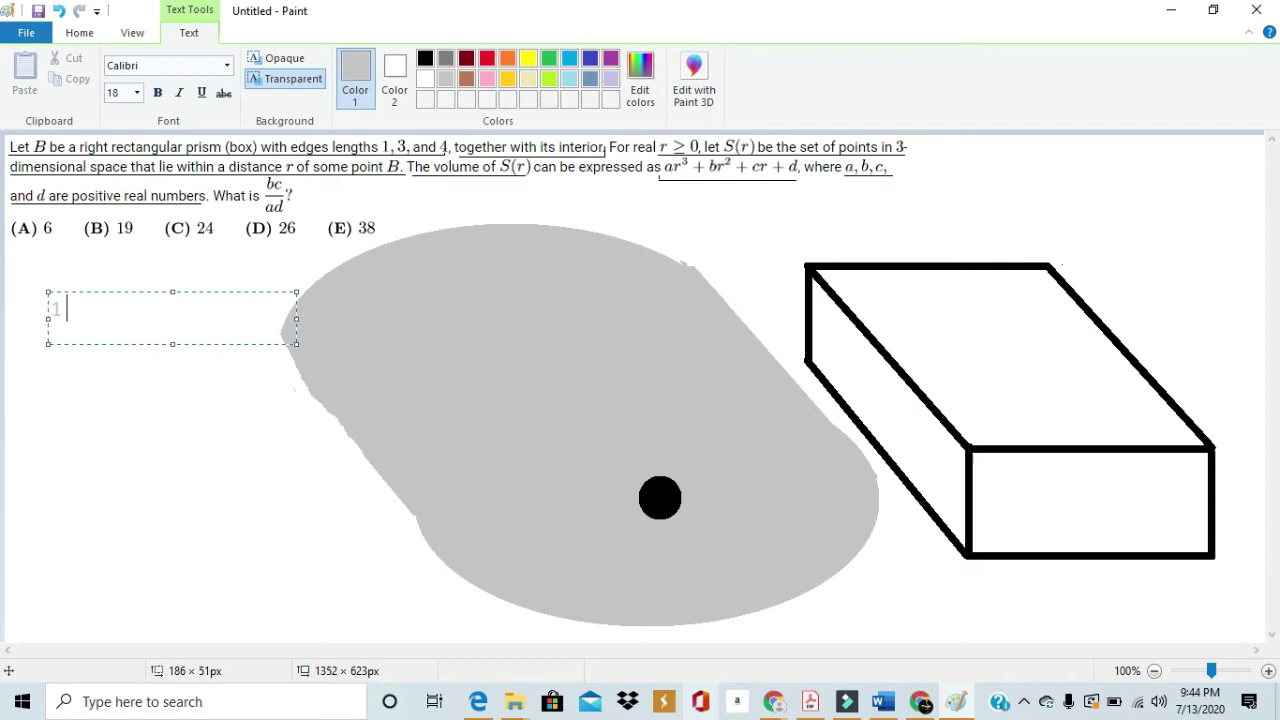
pyautogui.write(' x 3 4')
pyautogui.hotkey('shift', 'Left')
pyautogui.write('x')
pyautogui.press('End')
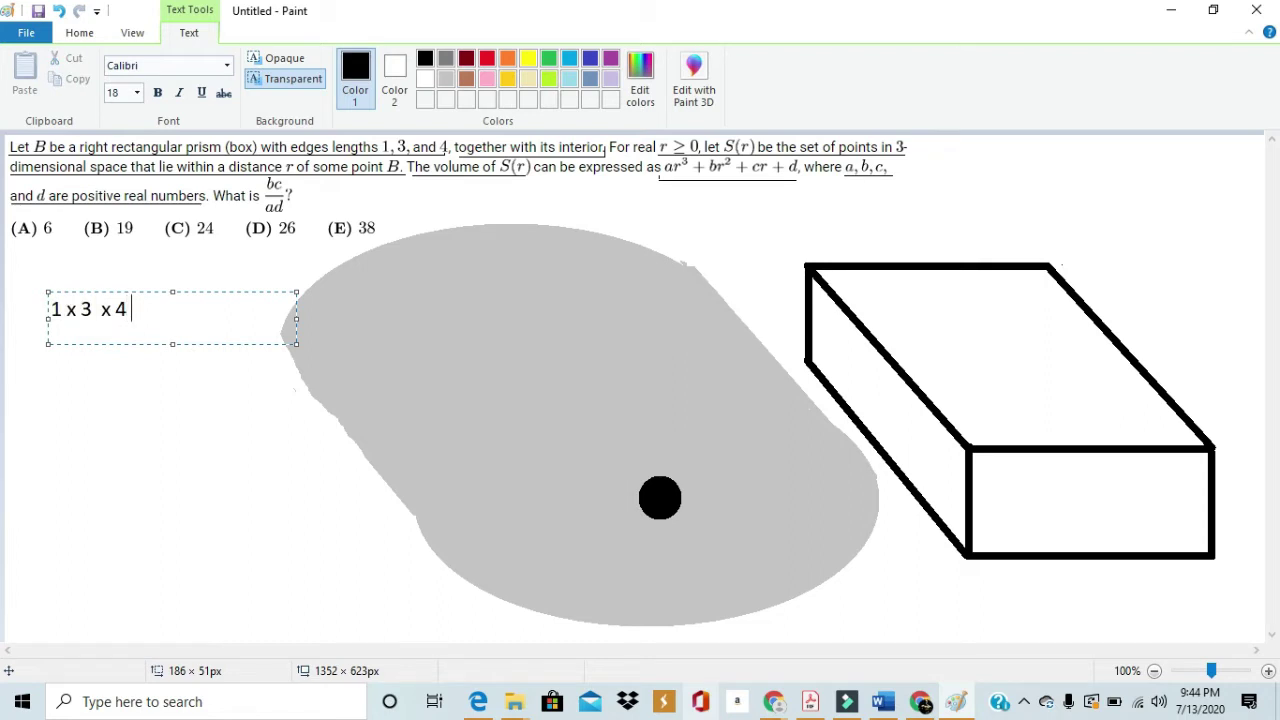
pyautogui.write('=12')
pyautogui.press('Left')
pyautogui.press('Left')
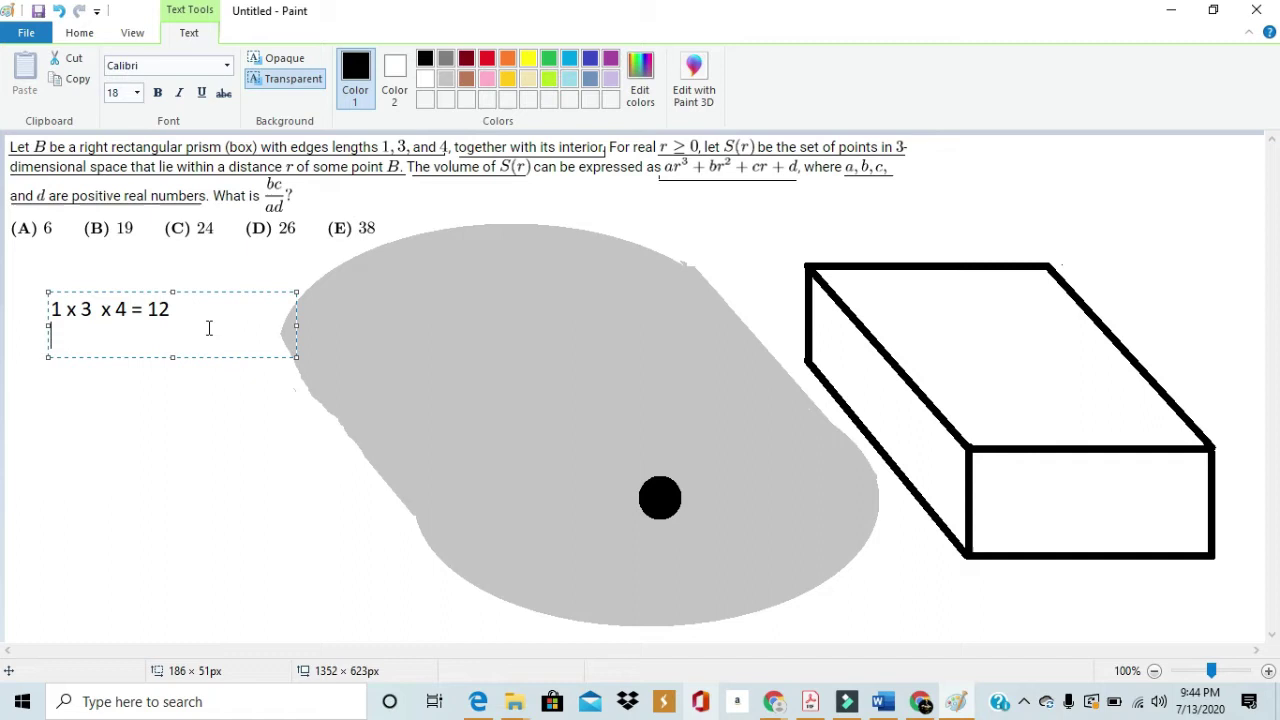
pyautogui.write('d = 12')
pyautogui.click(986, 393)
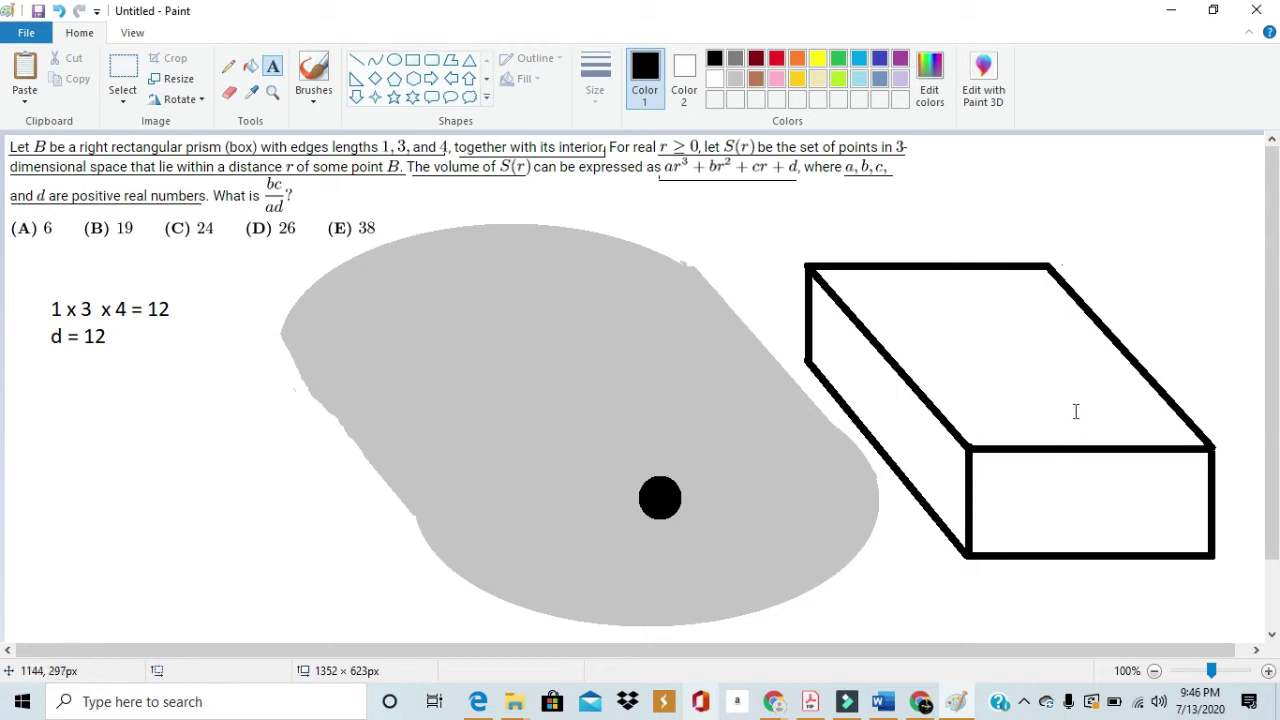
# Step: Add a text box below d = 12 and type '2(1 x 3 + 1 x 4 + 3 x 4) ='
pyautogui.moveTo(53, 378); pyautogui.dragTo(303, 446)
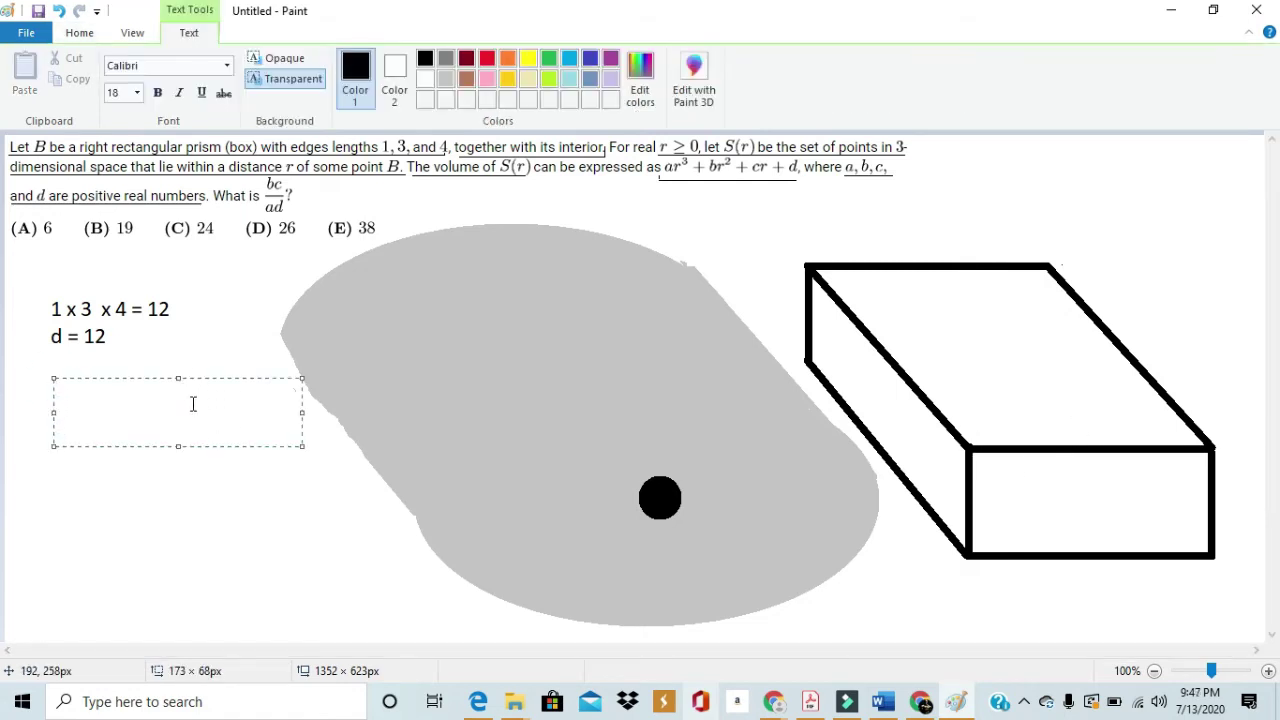
pyautogui.moveTo(217, 376)
pyautogui.mouseDown()
pyautogui.moveTo(197, 371)
pyautogui.moveTo(206, 380)
pyautogui.mouseUp()
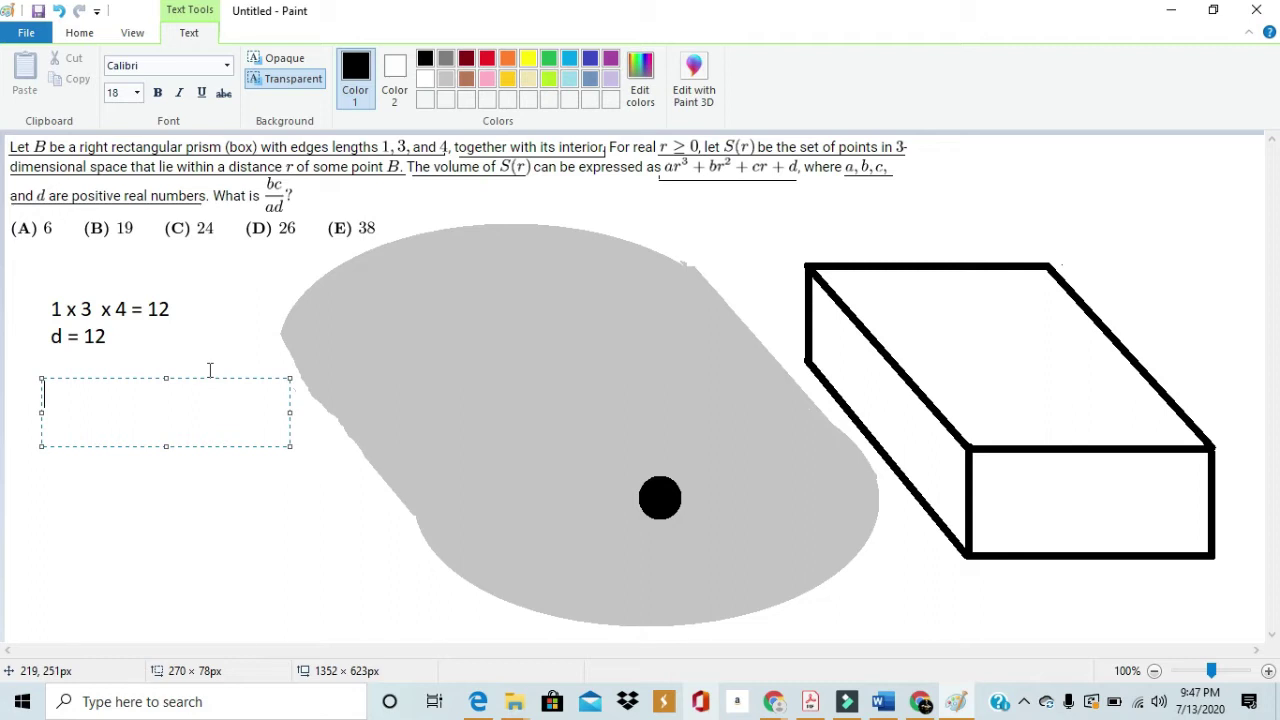
pyautogui.write('2(')
pyautogui.write('1x')
pyautogui.press('BackSpace')
pyautogui.write('x 3 + 1 x 4')
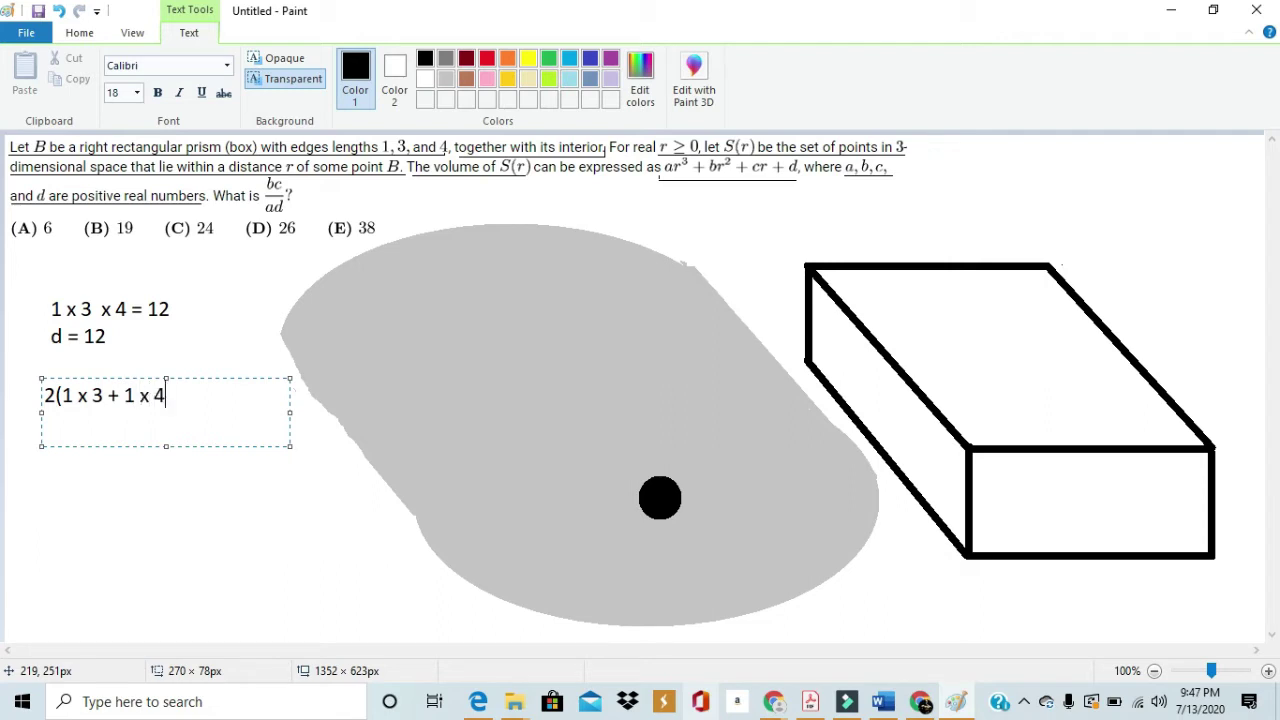
pyautogui.write(' + 3 x 4) = 38')
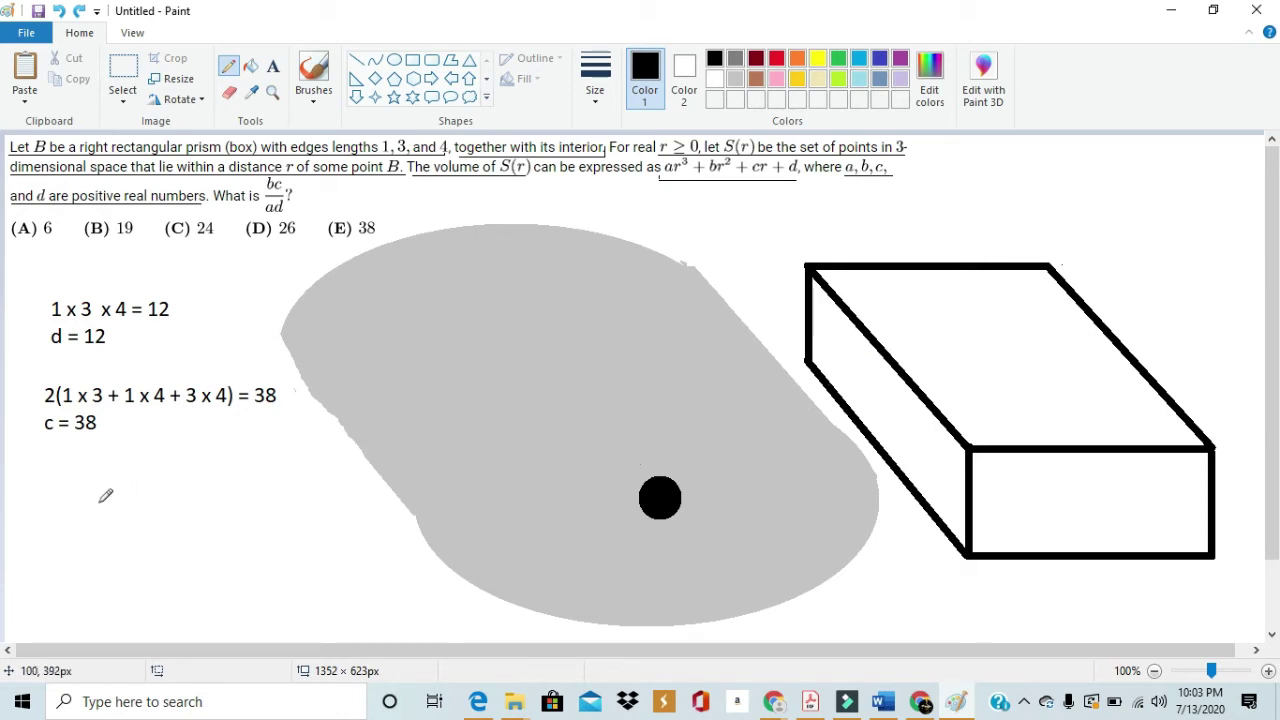
# Step: Handwrite πr²h beneath the c = 38 line
pyautogui.click(100, 496)
pyautogui.moveTo(100, 497)
pyautogui.mouseDown()
pyautogui.moveTo(200, 457)
pyautogui.moveTo(186, 460)
pyautogui.moveTo(218, 503)
pyautogui.mouseUp()
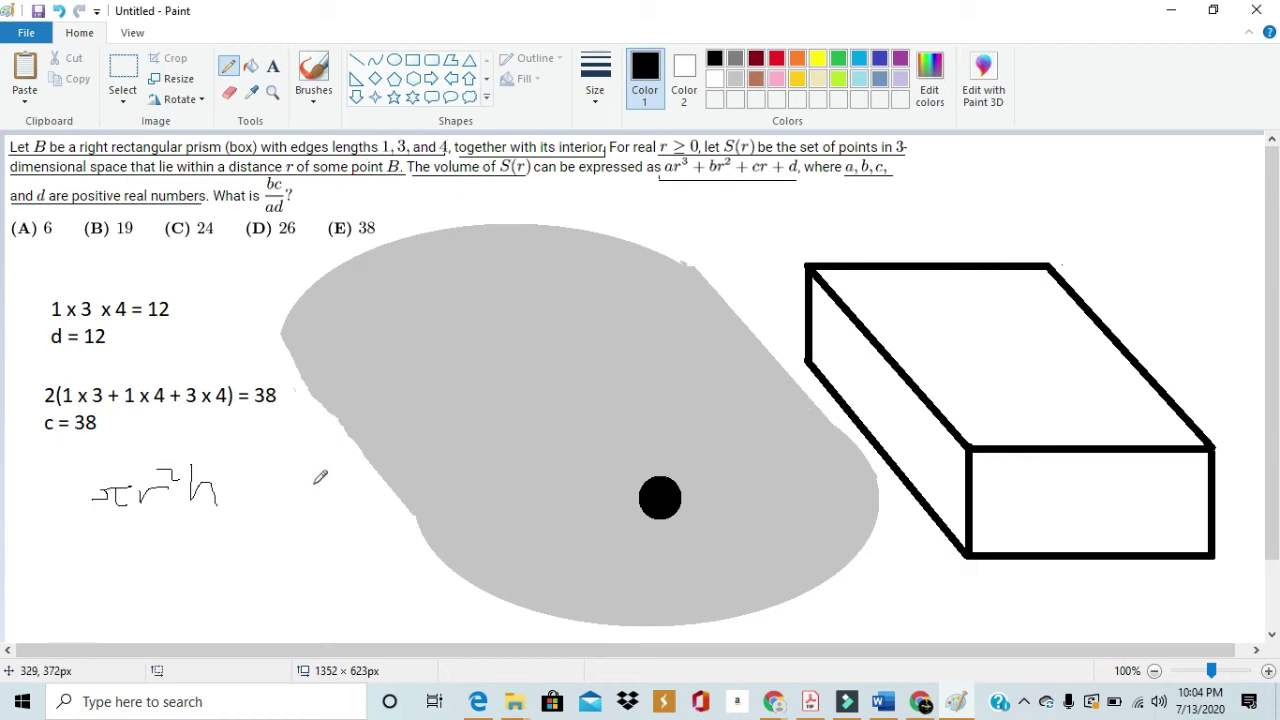
# Step: Type an 8 in a text box below the πr²h note
pyautogui.click(272, 66)
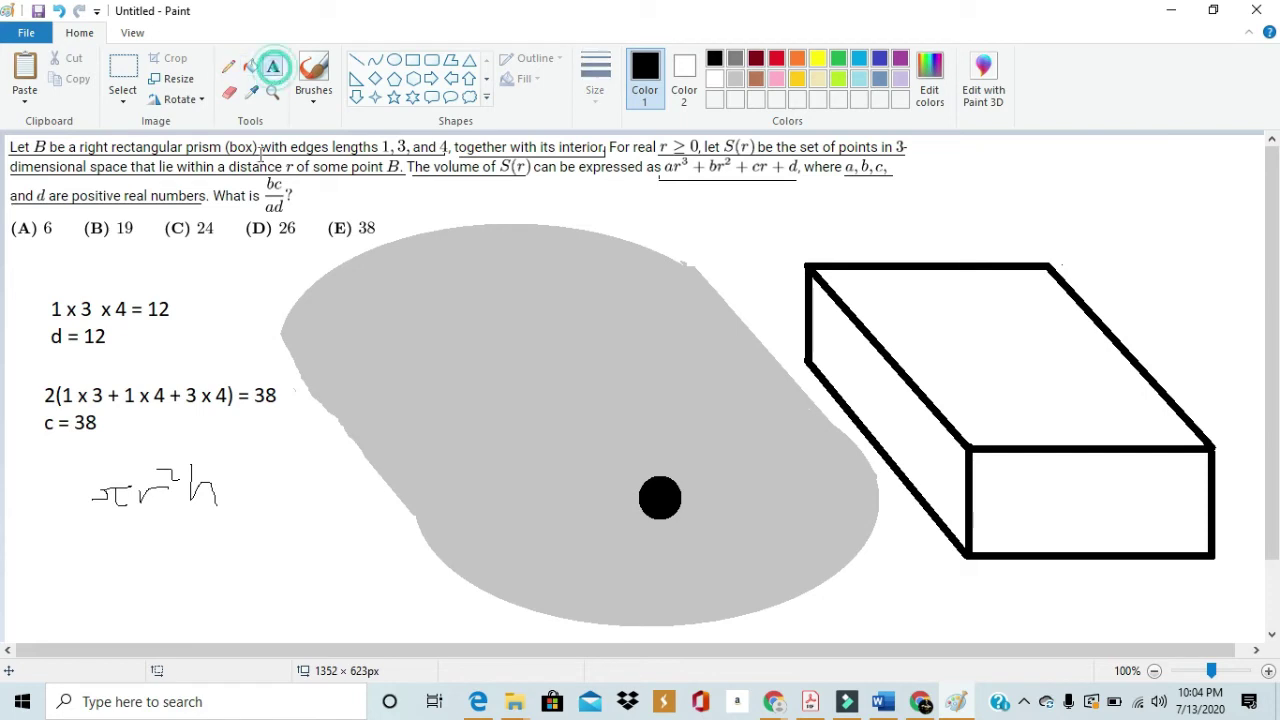
pyautogui.moveTo(40, 523); pyautogui.dragTo(263, 565)
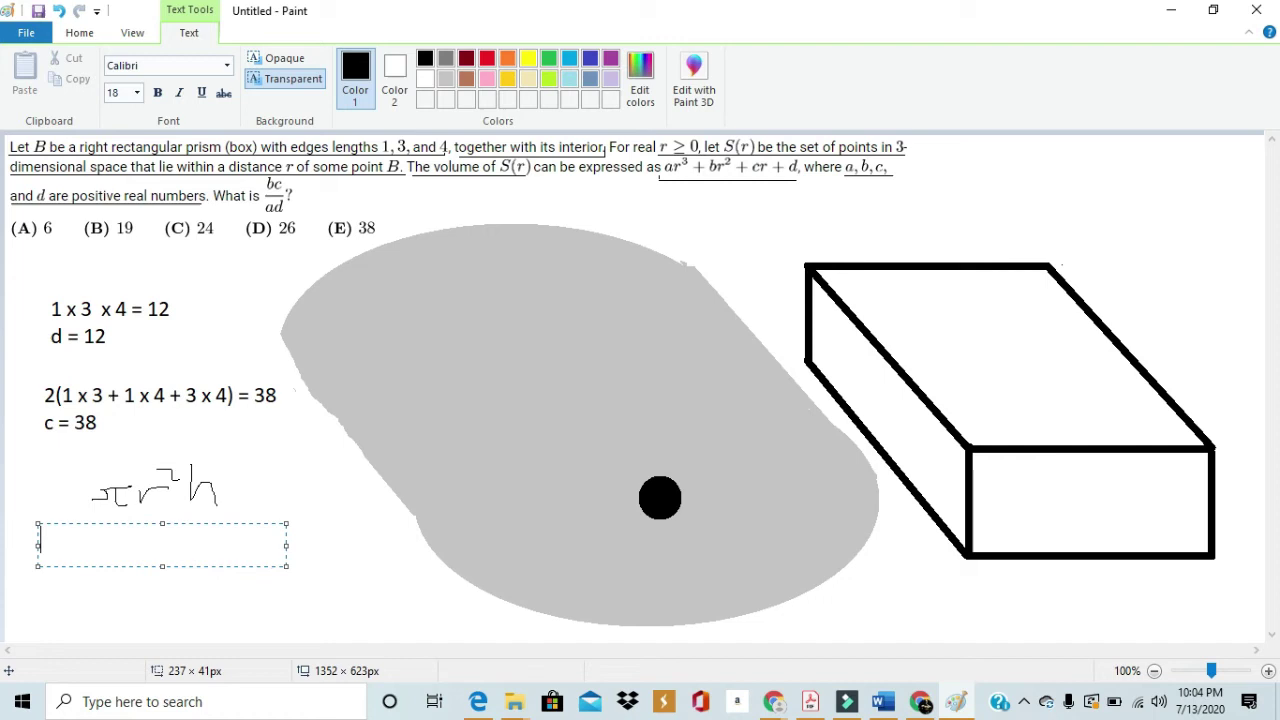
pyautogui.write('8')
pyautogui.click(280, 496)
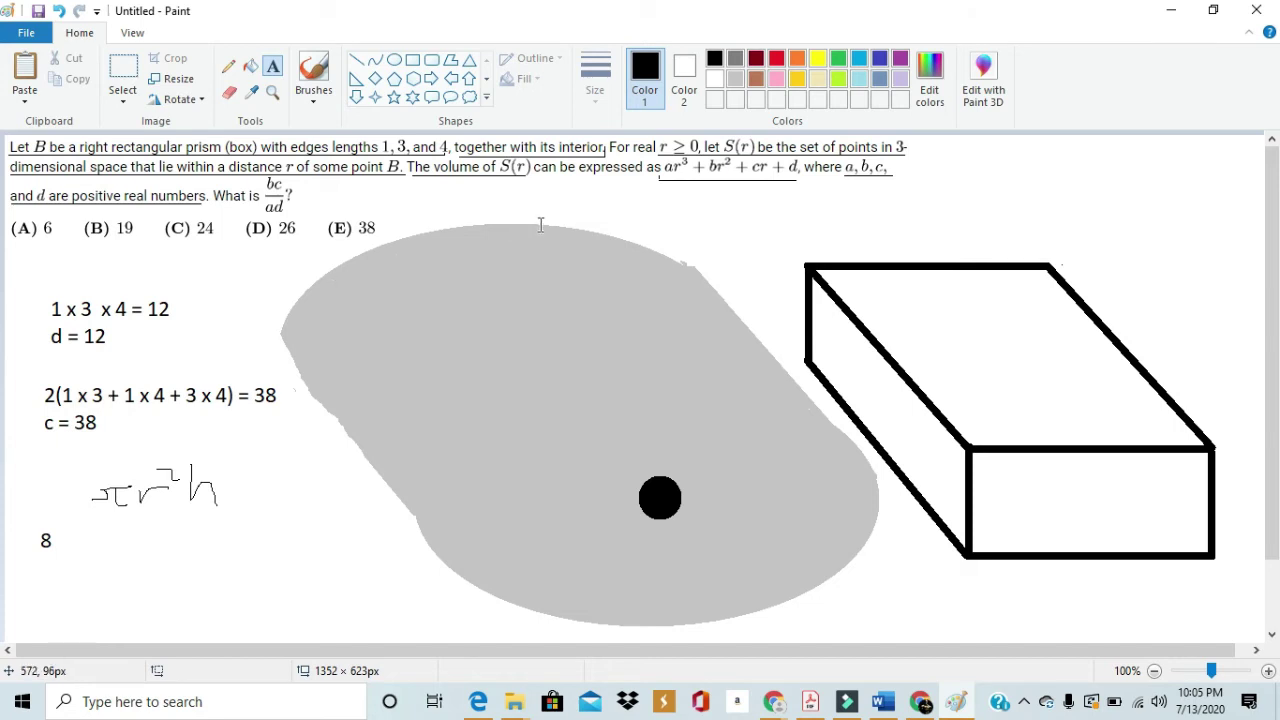
# Step: Handwrite π = b after the 8, undoing a stray stroke
pyautogui.click(58, 535)
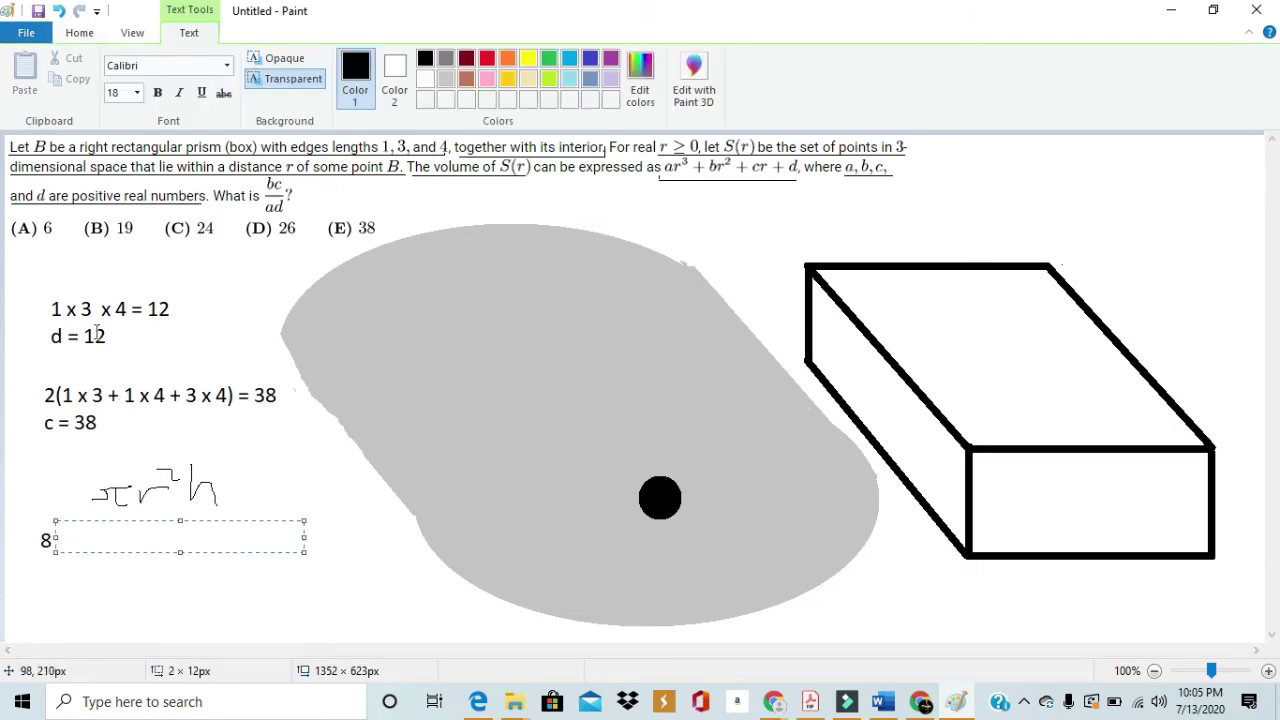
pyautogui.click(228, 65)
pyautogui.moveTo(56, 531)
pyautogui.mouseDown()
pyautogui.moveTo(93, 545)
pyautogui.moveTo(189, 523)
pyautogui.moveTo(160, 548)
pyautogui.moveTo(180, 540)
pyautogui.mouseUp()
pyautogui.hotkey('ctrl', 'z')
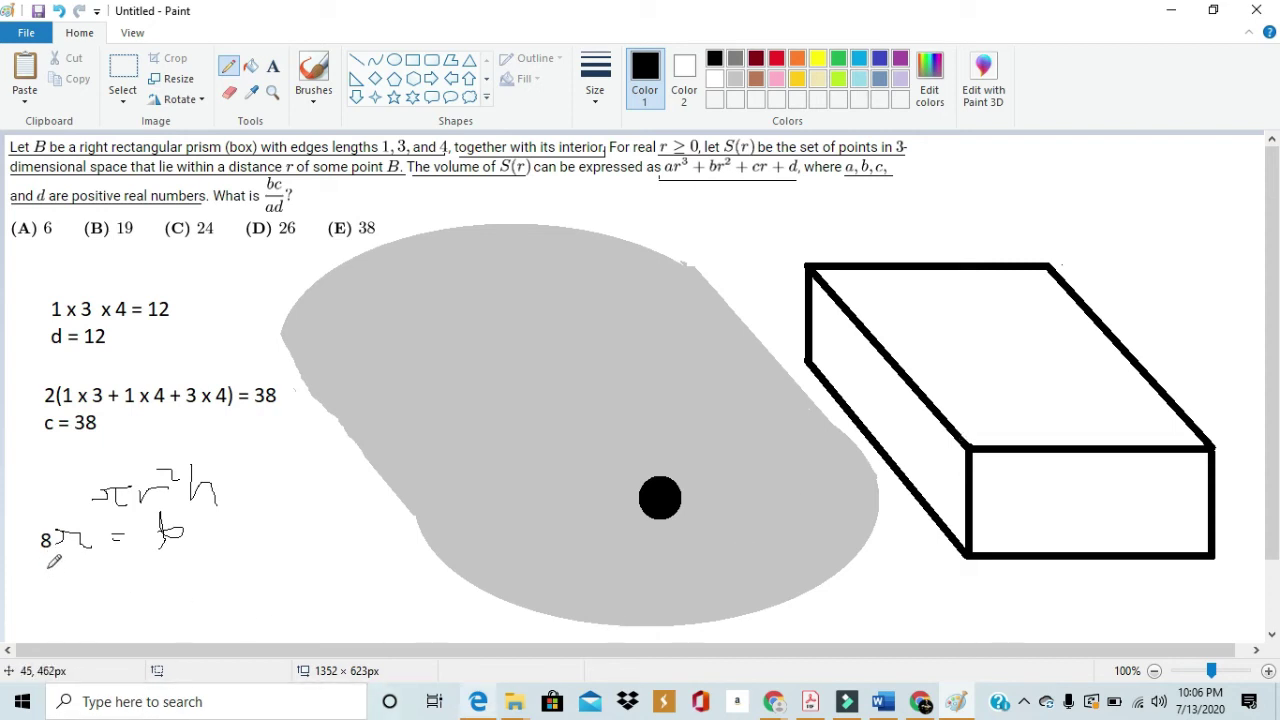
# Step: Handwrite 4/3 πr³ below 8π = b, then 4π/3 = a to its right
pyautogui.moveTo(47, 569)
pyautogui.mouseDown()
pyautogui.moveTo(66, 594)
pyautogui.moveTo(52, 623)
pyautogui.moveTo(105, 580)
pyautogui.moveTo(90, 607)
pyautogui.moveTo(109, 596)
pyautogui.mouseUp()
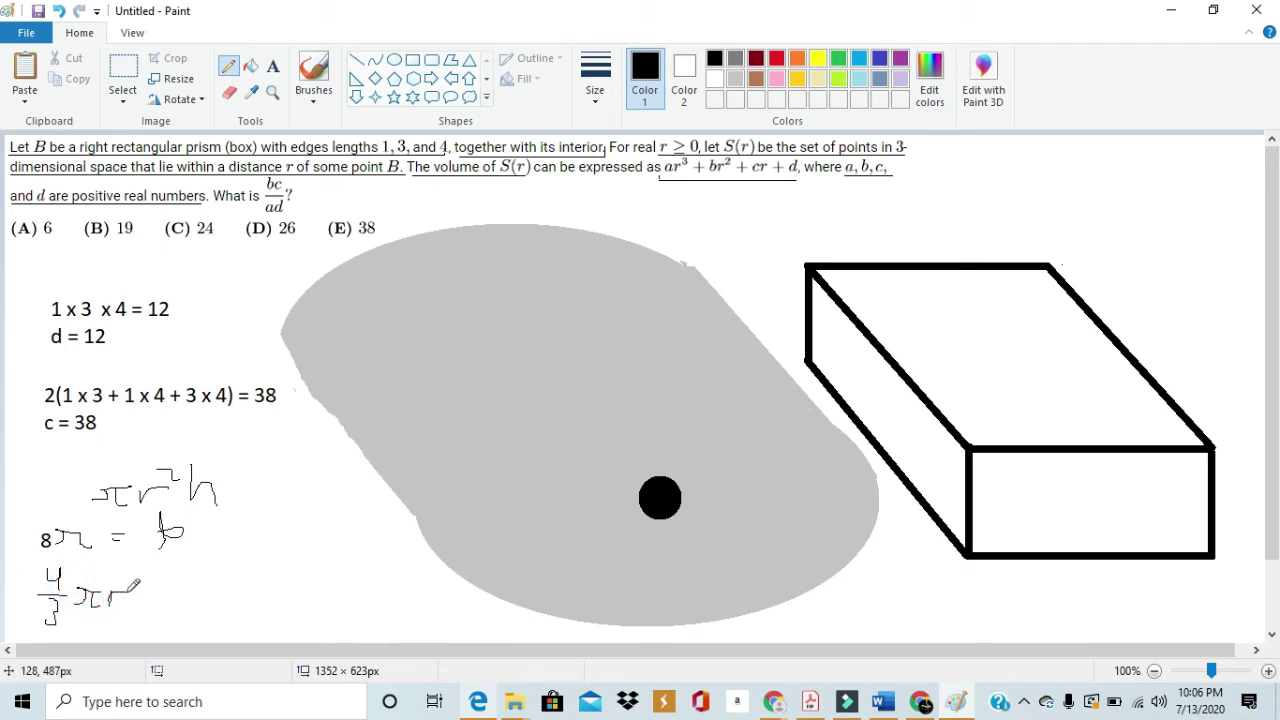
pyautogui.moveTo(124, 570); pyautogui.dragTo(126, 589)
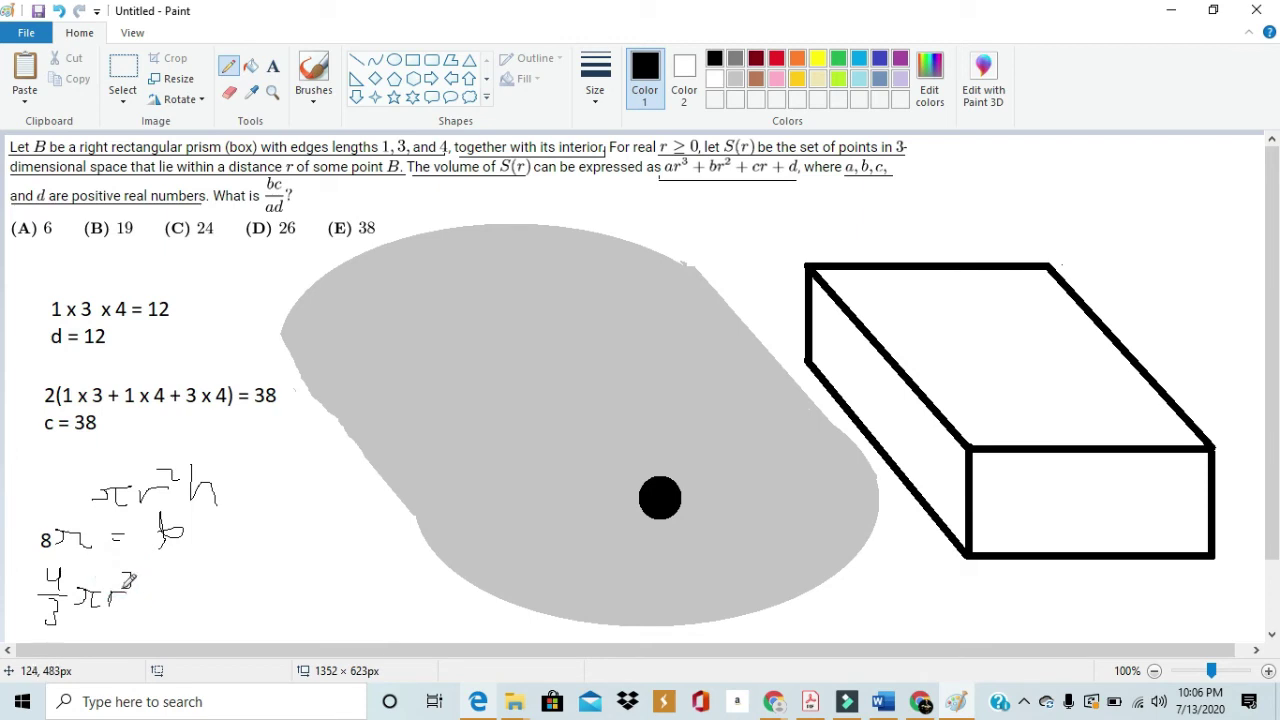
pyautogui.click(205, 569)
pyautogui.moveTo(200, 572)
pyautogui.mouseDown()
pyautogui.moveTo(214, 592)
pyautogui.moveTo(243, 571)
pyautogui.moveTo(230, 584)
pyautogui.moveTo(250, 596)
pyautogui.moveTo(223, 621)
pyautogui.moveTo(272, 593)
pyautogui.moveTo(321, 598)
pyautogui.mouseUp()
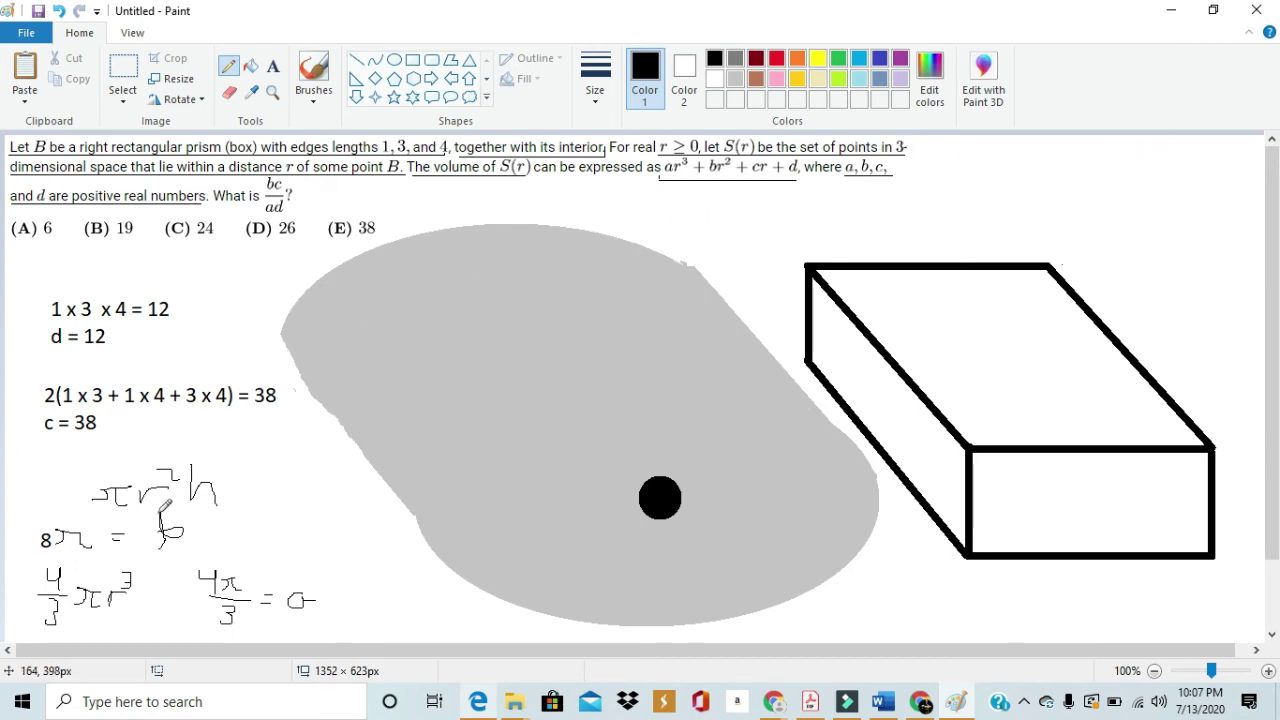
# Step: Write the numerator (8π)(38) and a fraction bar in the top-right
pyautogui.moveTo(1091, 152)
pyautogui.mouseDown()
pyautogui.moveTo(1091, 163)
pyautogui.moveTo(1128, 161)
pyautogui.moveTo(1084, 197)
pyautogui.mouseUp()
pyautogui.click(1104, 172)
pyautogui.moveTo(1119, 152)
pyautogui.mouseDown()
pyautogui.moveTo(1127, 184)
pyautogui.moveTo(1196, 152)
pyautogui.moveTo(1201, 180)
pyautogui.mouseUp()
pyautogui.moveTo(1097, 204); pyautogui.dragTo(1253, 198)
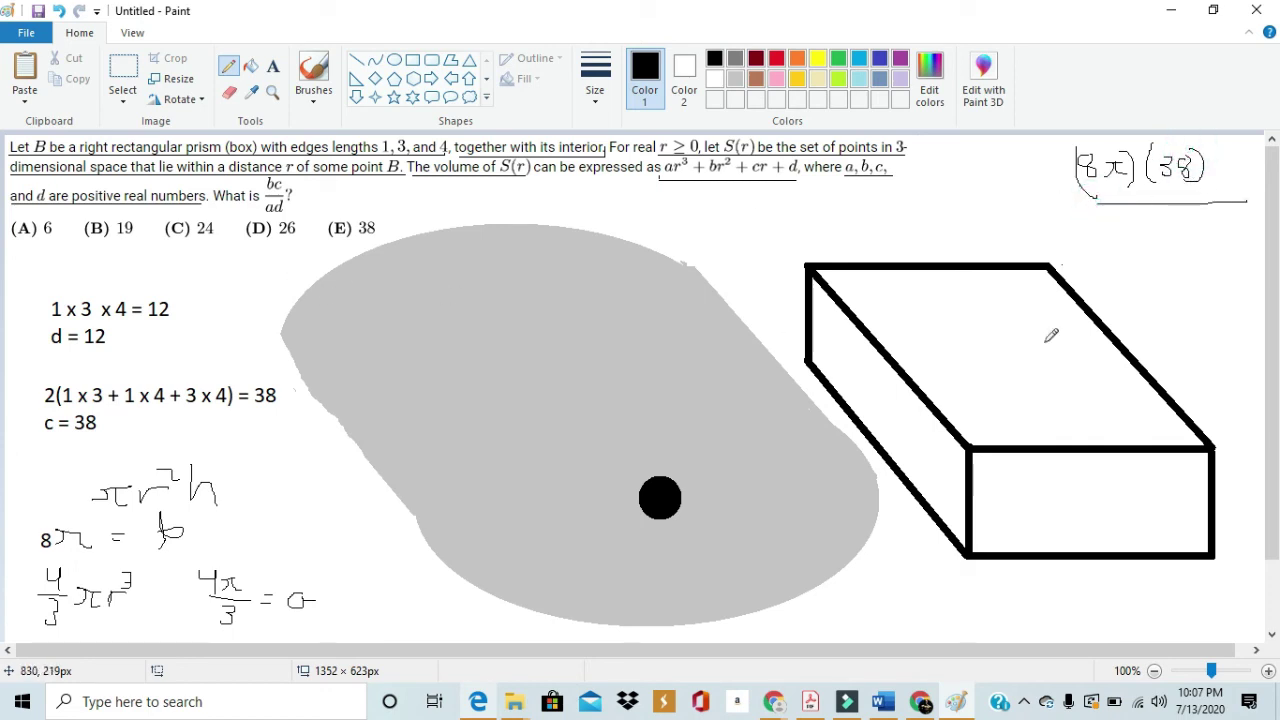
# Step: Write (4π/3)(12) under the fraction bar and slash out both π's
pyautogui.moveTo(1101, 216)
pyautogui.mouseDown()
pyautogui.moveTo(1111, 246)
pyautogui.moveTo(1138, 230)
pyautogui.moveTo(1123, 242)
pyautogui.mouseUp()
pyautogui.click(1122, 238)
pyautogui.moveTo(1132, 232)
pyautogui.mouseDown()
pyautogui.moveTo(1143, 247)
pyautogui.moveTo(1121, 271)
pyautogui.mouseUp()
pyautogui.moveTo(1100, 220); pyautogui.dragTo(1098, 274)
pyautogui.moveTo(1152, 222); pyautogui.dragTo(1151, 270)
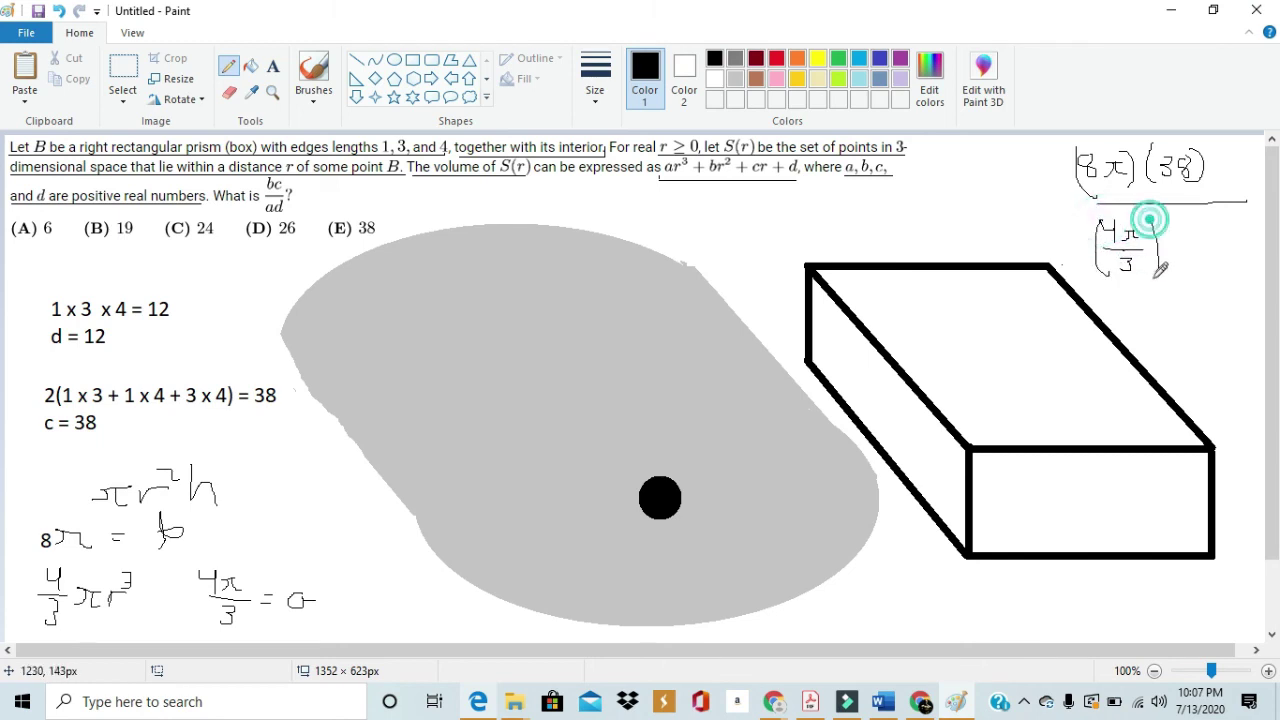
pyautogui.moveTo(1186, 222); pyautogui.dragTo(1182, 268)
pyautogui.click(1198, 238)
pyautogui.moveTo(1203, 222)
pyautogui.mouseDown()
pyautogui.moveTo(1204, 262)
pyautogui.moveTo(1222, 262)
pyautogui.moveTo(1228, 282)
pyautogui.mouseUp()
pyautogui.moveTo(1146, 222); pyautogui.dragTo(1132, 238)
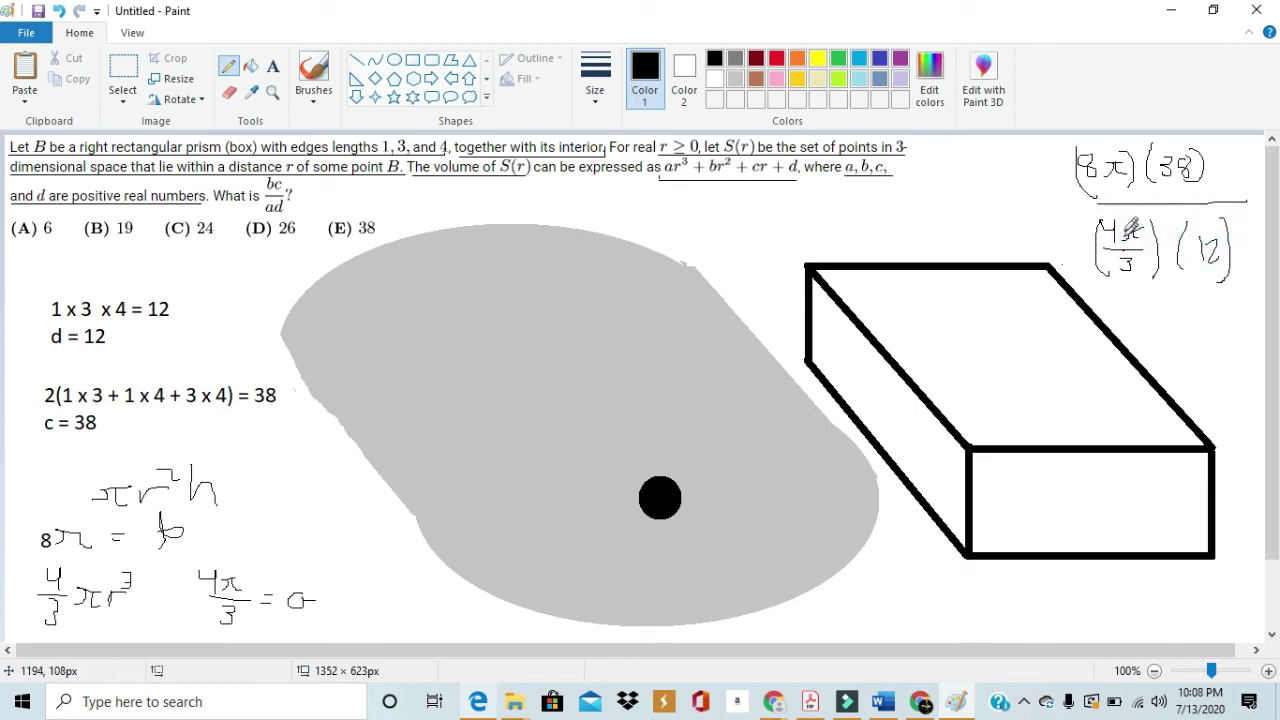
pyautogui.moveTo(1116, 168); pyautogui.dragTo(1136, 190)
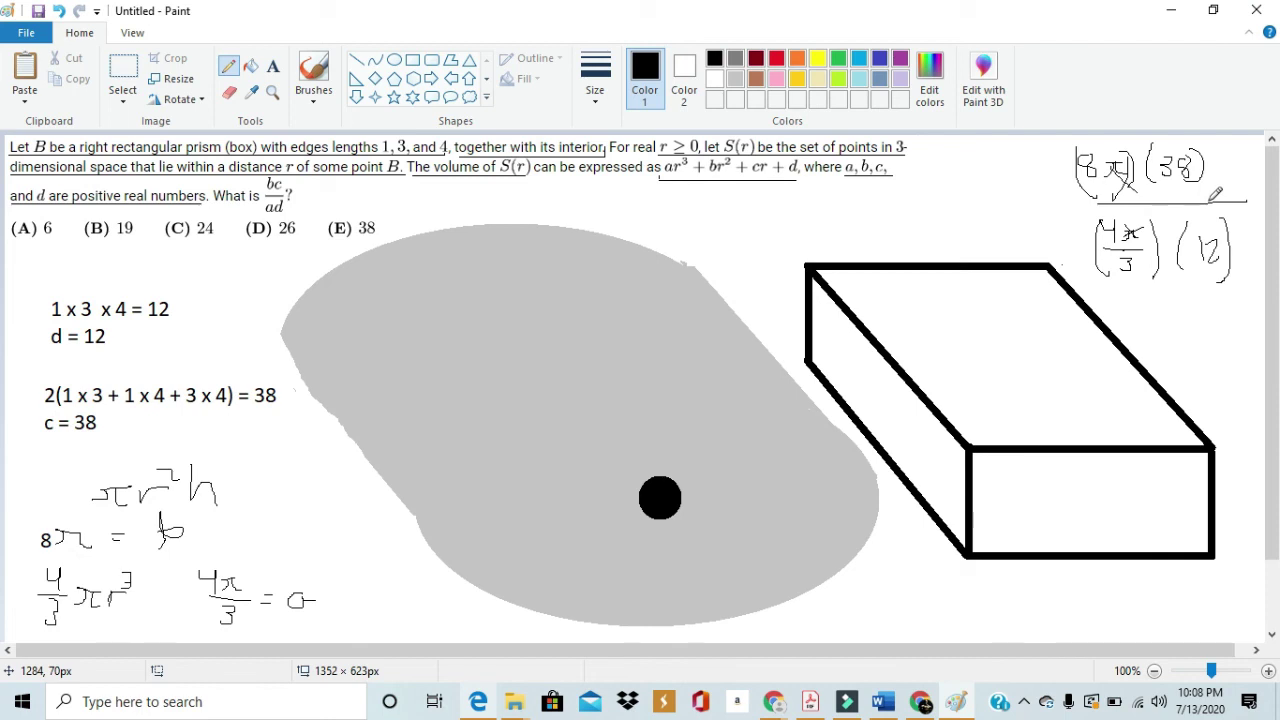
# Step: Write a reduced factor beside the crossed 8, then cross out the 12 and the 3 under 4π
pyautogui.click(1066, 132)
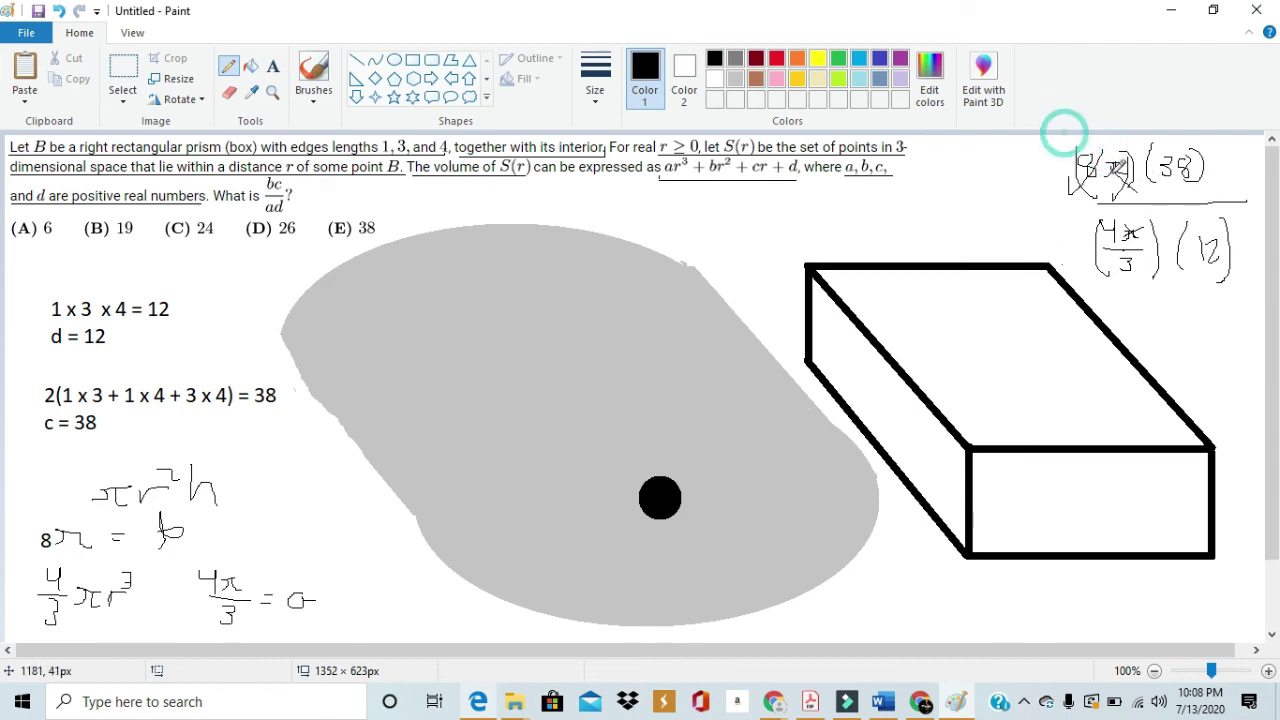
pyautogui.moveTo(1036, 167); pyautogui.dragTo(1055, 172)
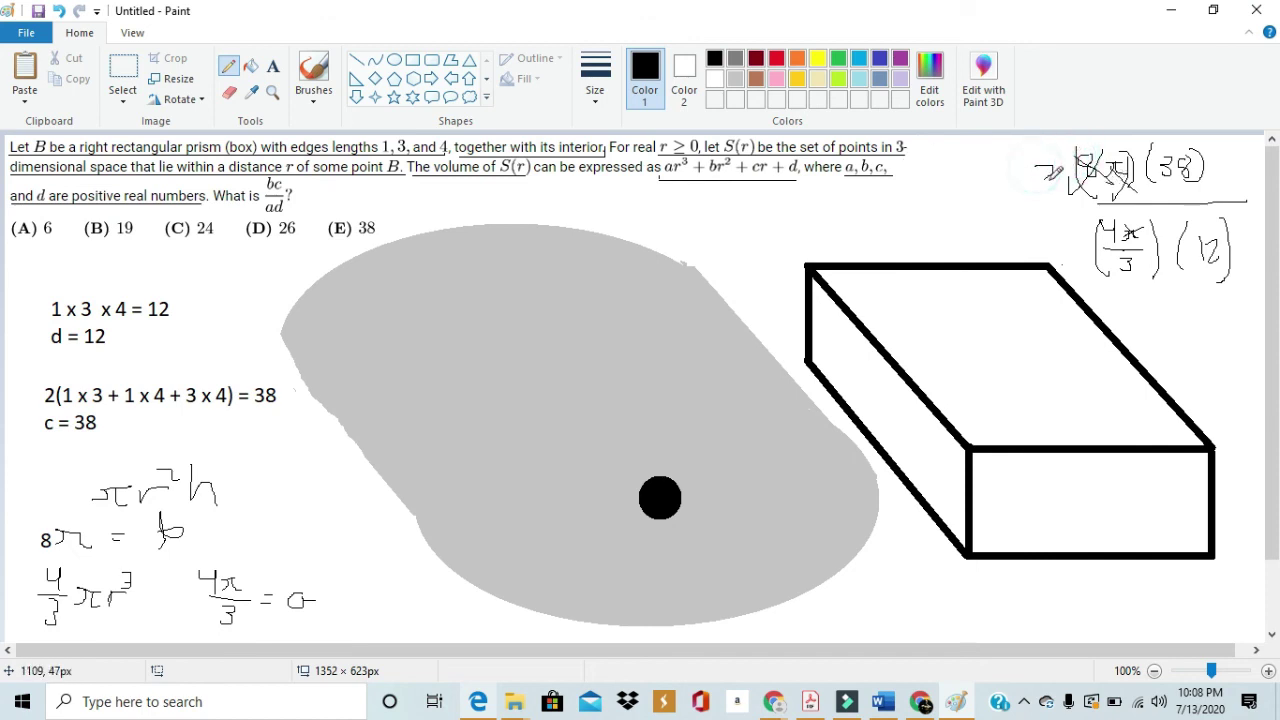
pyautogui.moveTo(1226, 222)
pyautogui.mouseDown()
pyautogui.moveTo(1178, 276)
pyautogui.moveTo(1235, 265)
pyautogui.mouseUp()
pyautogui.click(1238, 244)
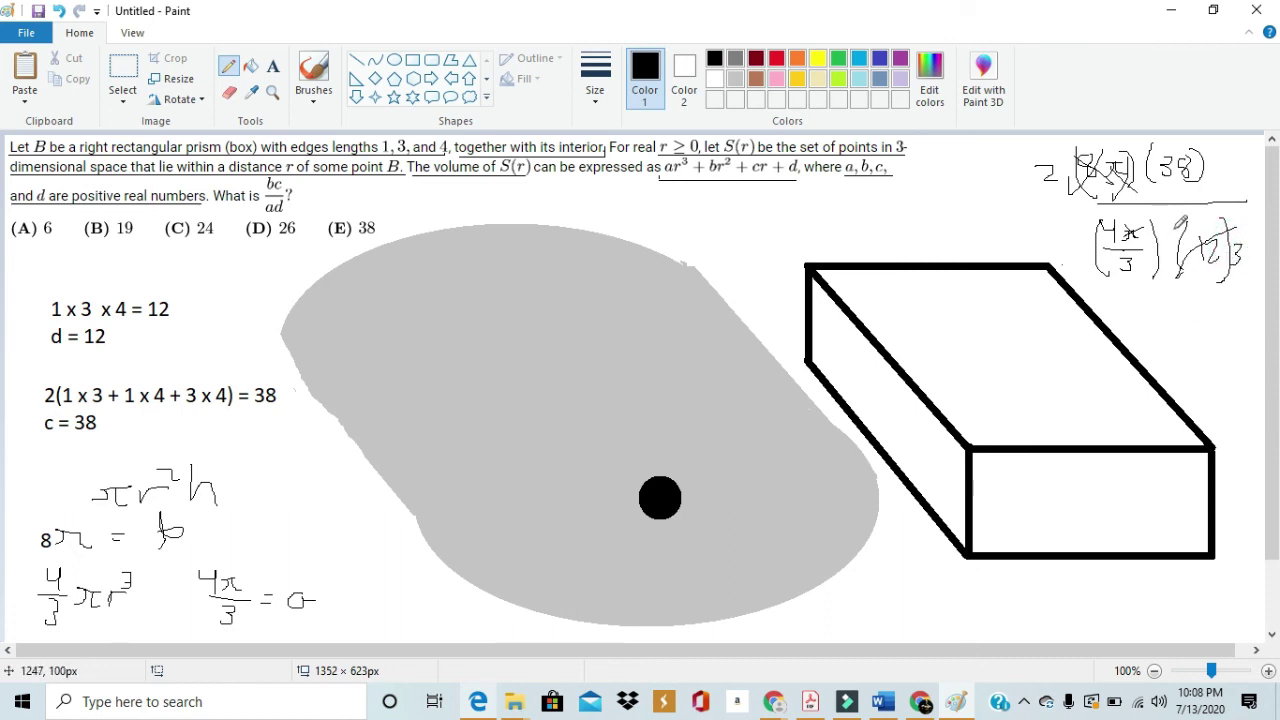
pyautogui.moveTo(1168, 236)
pyautogui.mouseDown()
pyautogui.moveTo(1150, 268)
pyautogui.moveTo(1092, 272)
pyautogui.mouseUp()
# Step: Keep reducing: write 3 beside the cancelled 12, cancel the 2, and write 2 in the denominator
pyautogui.moveTo(994, 163)
pyautogui.mouseDown()
pyautogui.moveTo(1005, 165)
pyautogui.moveTo(995, 178)
pyautogui.mouseUp()
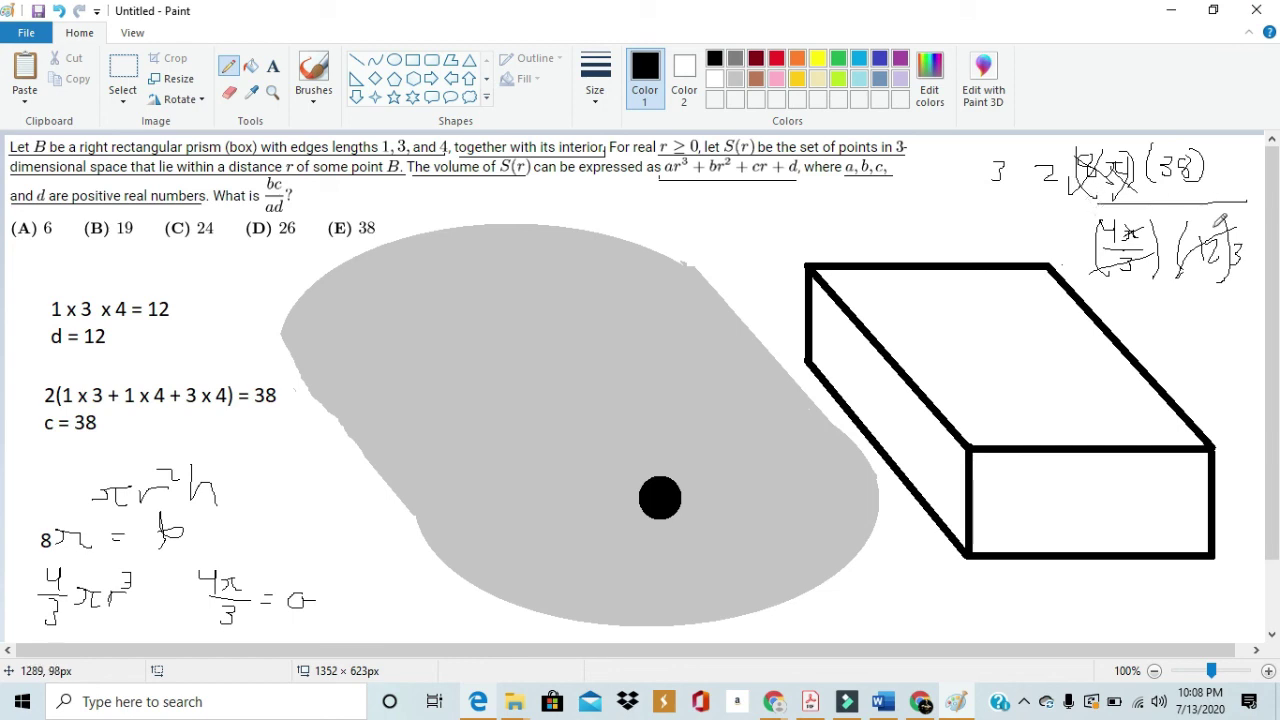
pyautogui.moveTo(1232, 218); pyautogui.dragTo(1237, 280)
pyautogui.moveTo(1030, 155); pyautogui.dragTo(975, 188)
pyautogui.moveTo(1048, 186); pyautogui.dragTo(1070, 155)
pyautogui.moveTo(1096, 210); pyautogui.dragTo(1132, 246)
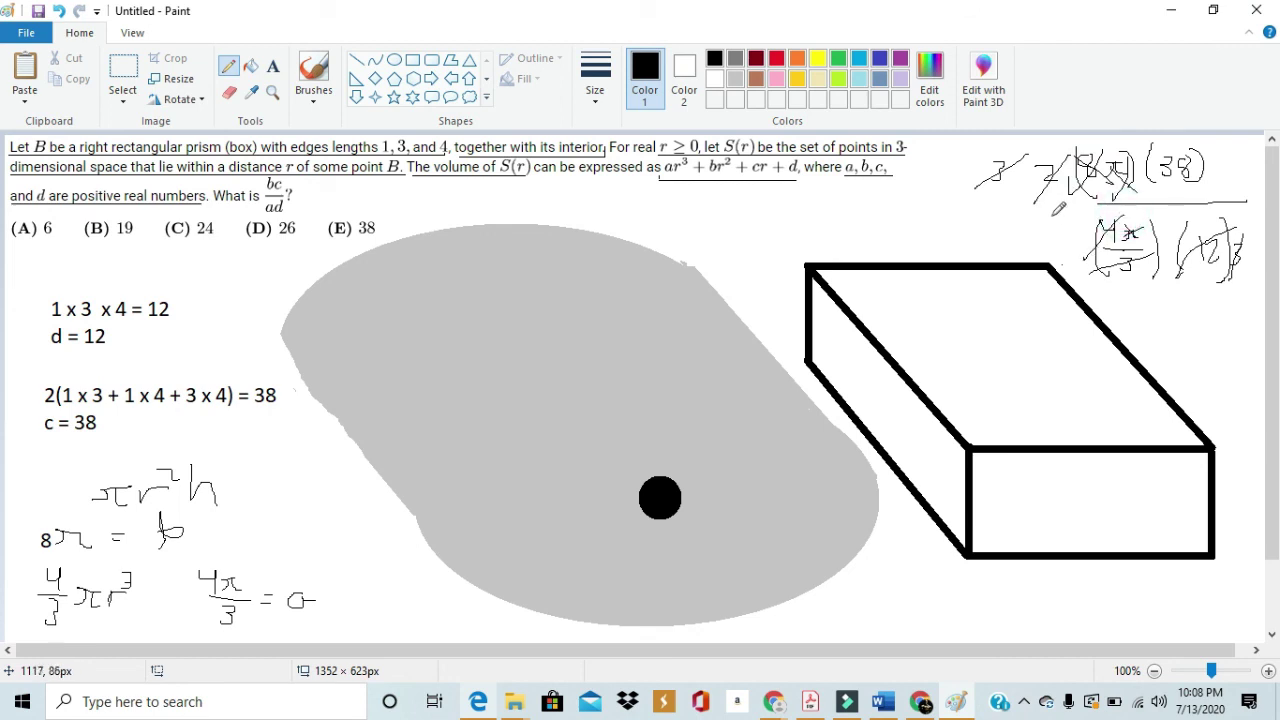
pyautogui.moveTo(1054, 226); pyautogui.dragTo(1070, 238)
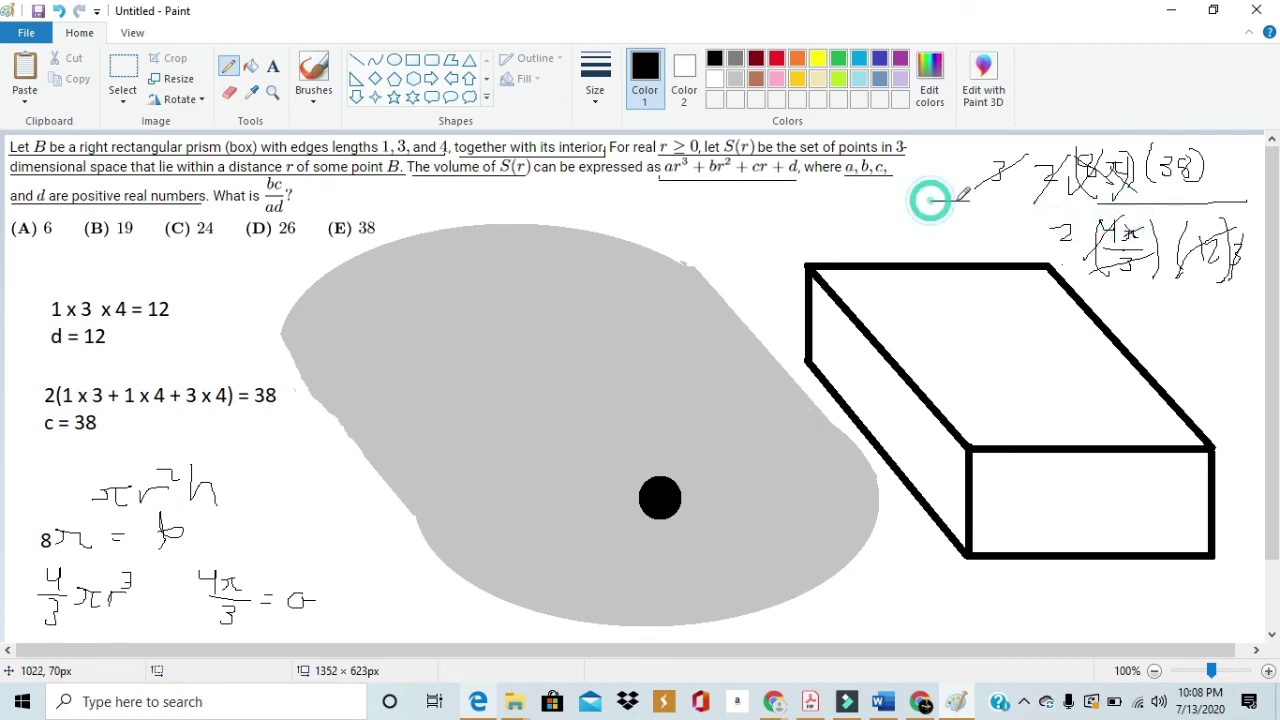
# Step: Write '19 =' left of the fraction and circle answer choice (B) 19
pyautogui.moveTo(932, 200)
pyautogui.mouseDown()
pyautogui.moveTo(972, 200)
pyautogui.moveTo(972, 212)
pyautogui.mouseUp()
pyautogui.moveTo(866, 190)
pyautogui.mouseDown()
pyautogui.moveTo(866, 218)
pyautogui.moveTo(898, 210)
pyautogui.mouseUp()
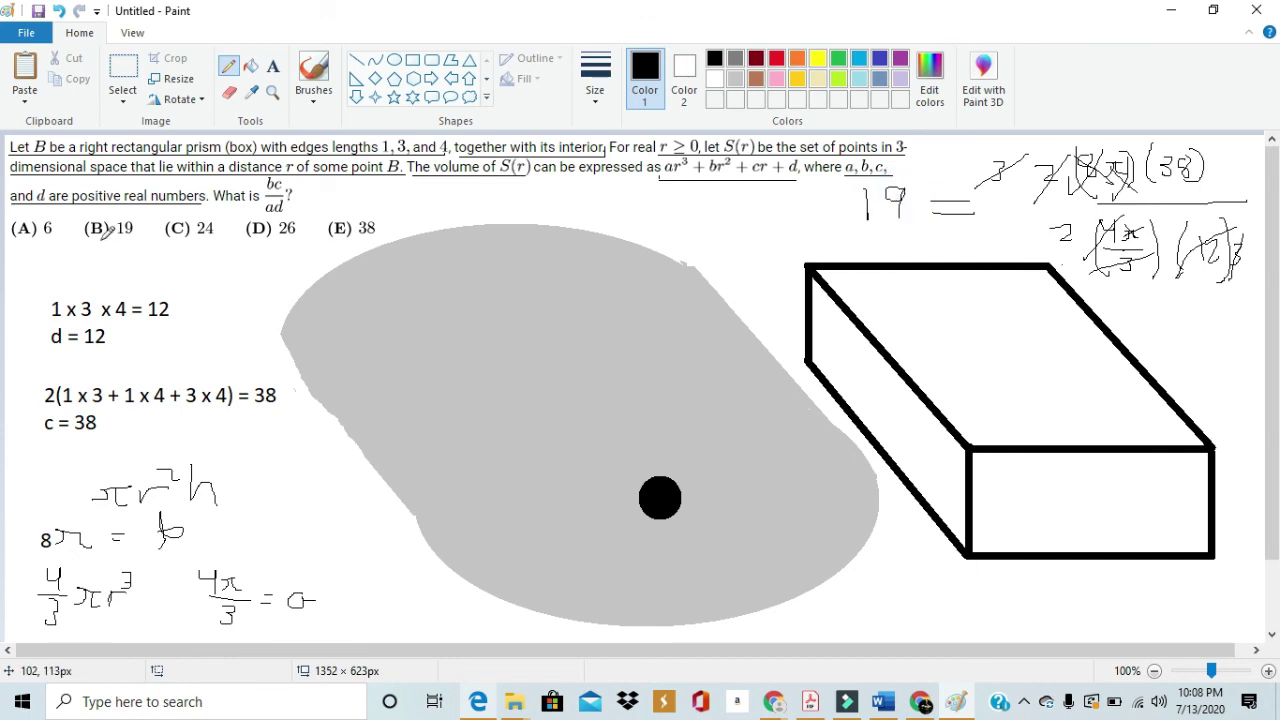
pyautogui.moveTo(90, 244)
pyautogui.mouseDown()
pyautogui.moveTo(137, 221)
pyautogui.moveTo(116, 243)
pyautogui.moveTo(90, 238)
pyautogui.mouseUp()
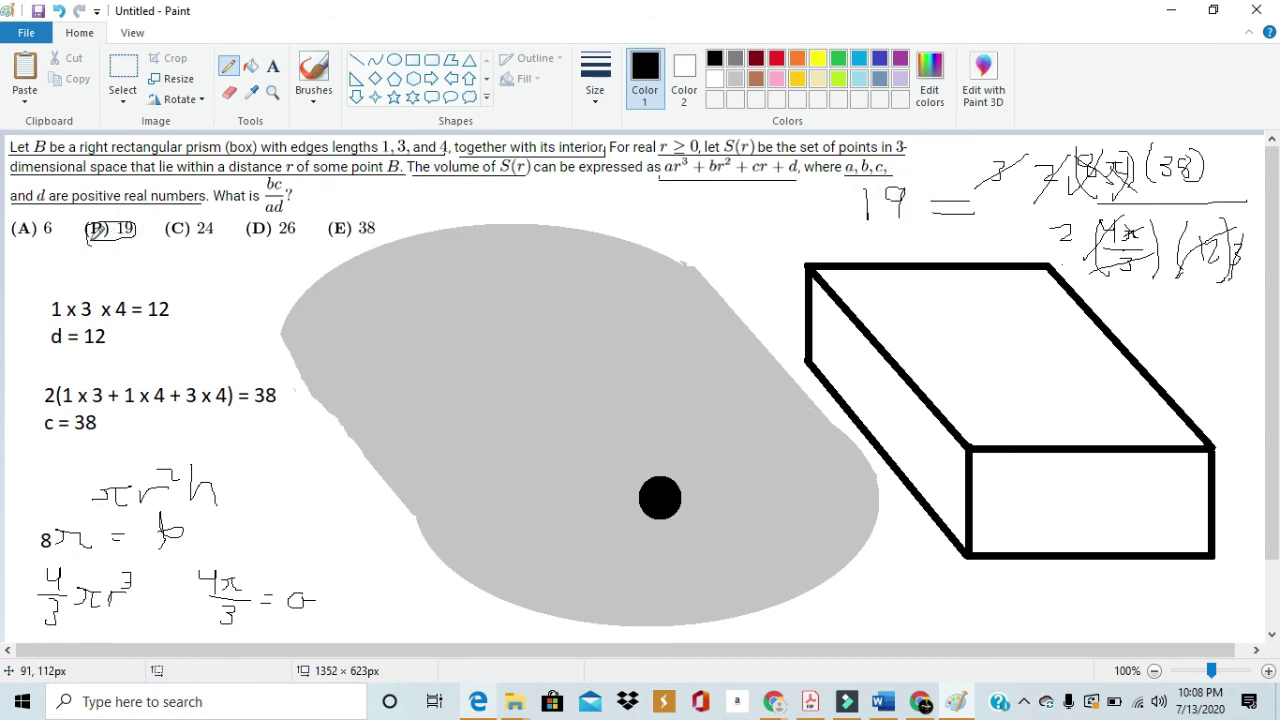